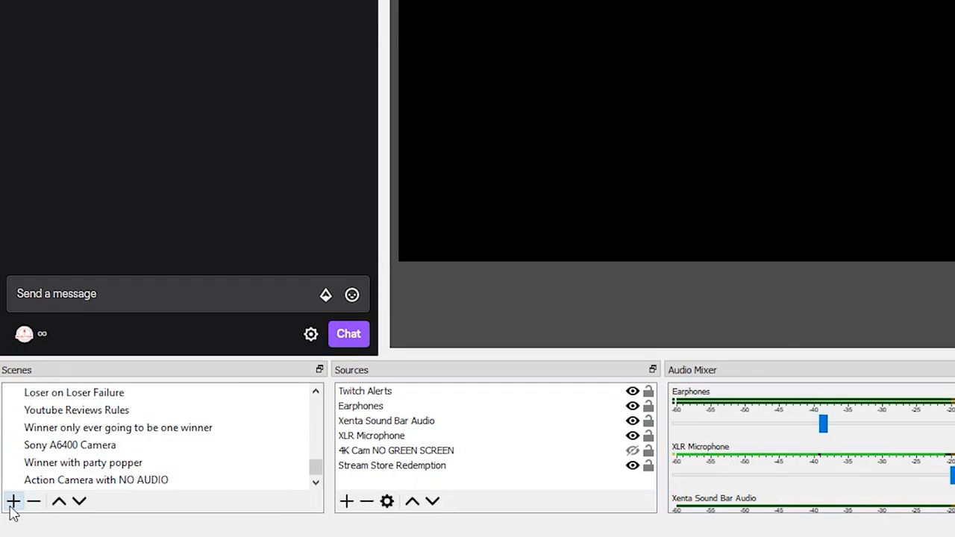
- Add a new scene named 'Action Camera test'
left_click(13, 502)
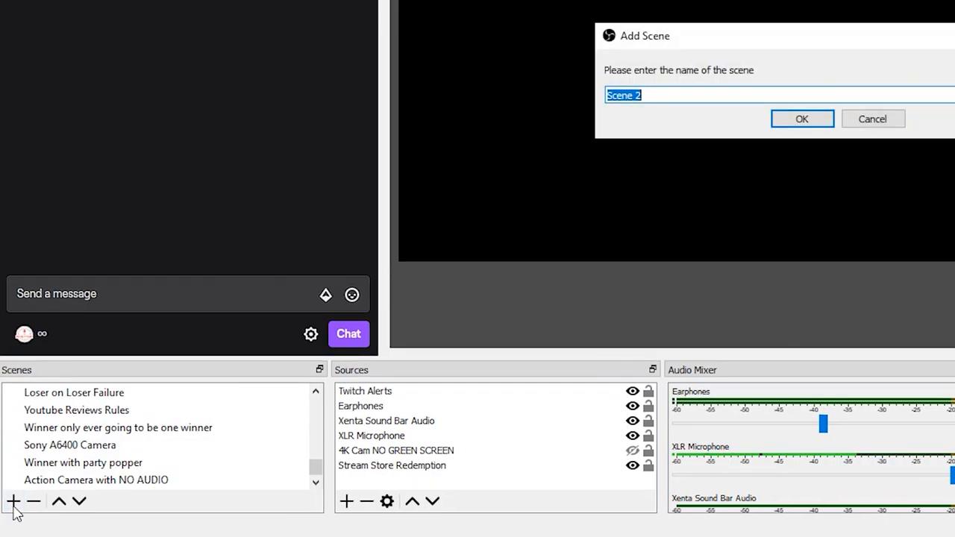
type("Action C")
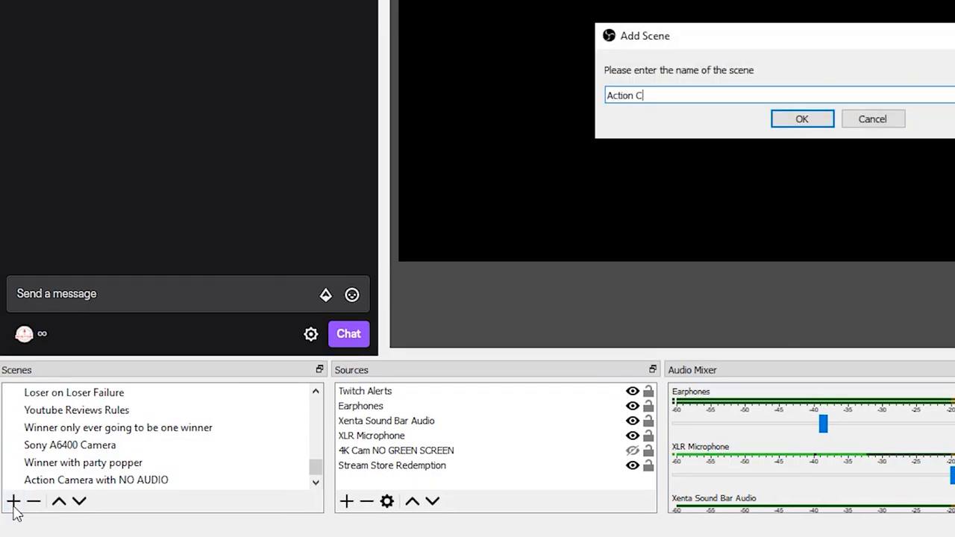
type("amera test")
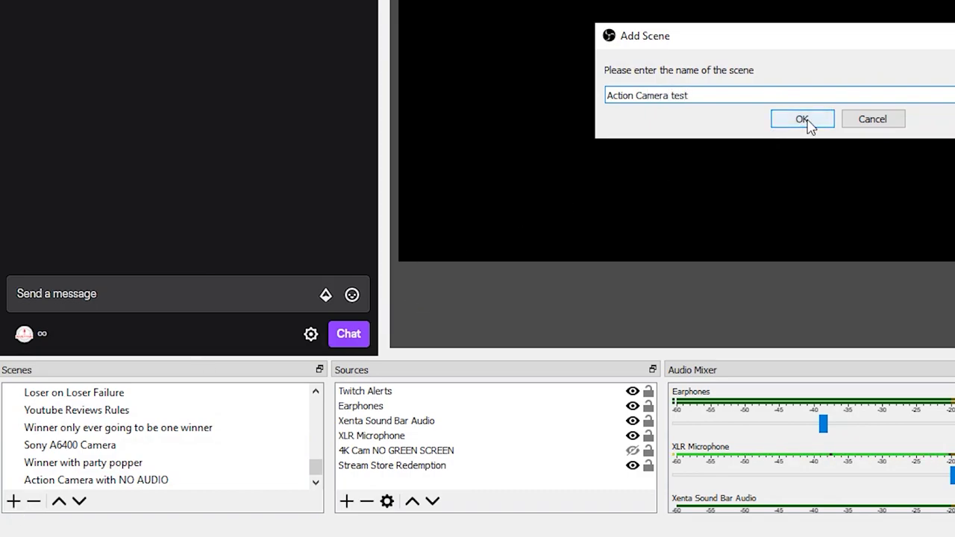
left_click(802, 118)
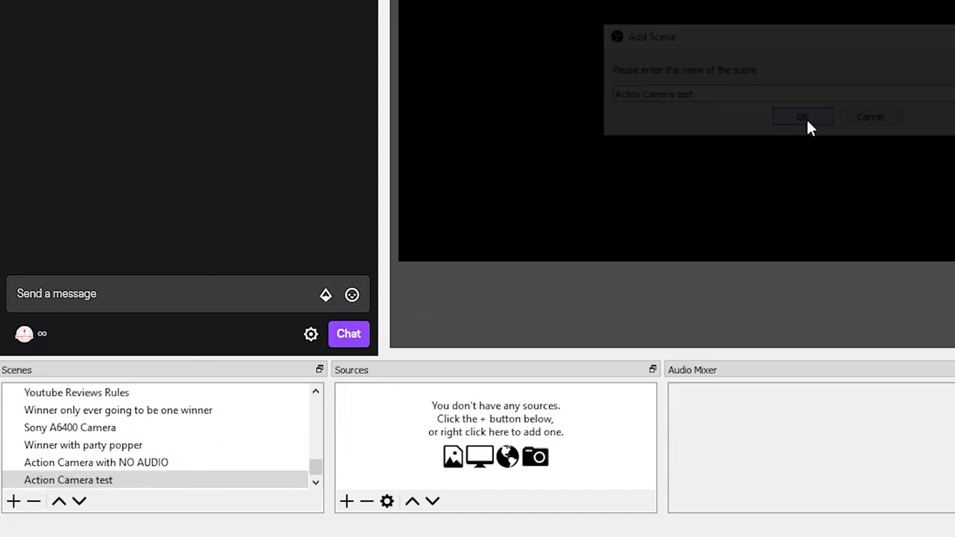
- Add the existing 'Action Cam' video capture source and stretch it to fill the canvas
left_click(345, 501)
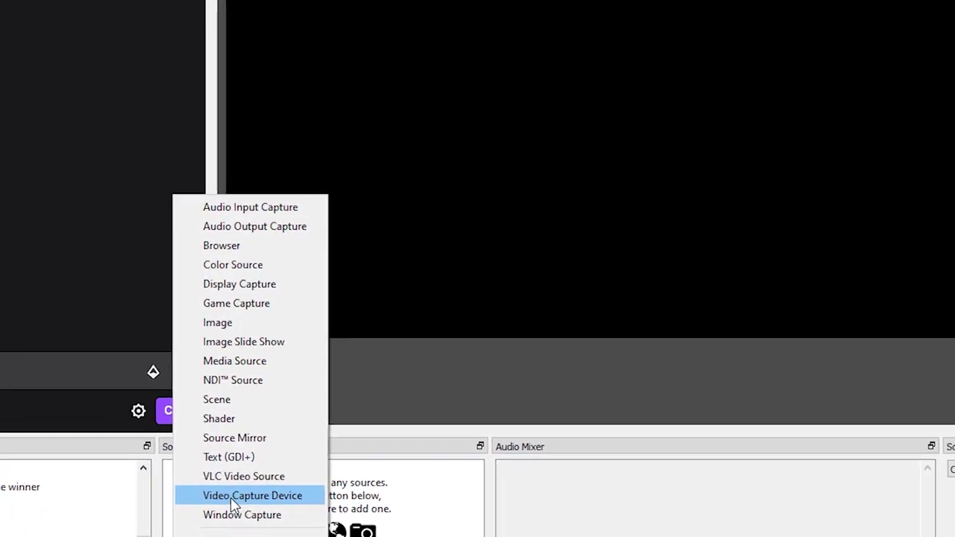
left_click(233, 498)
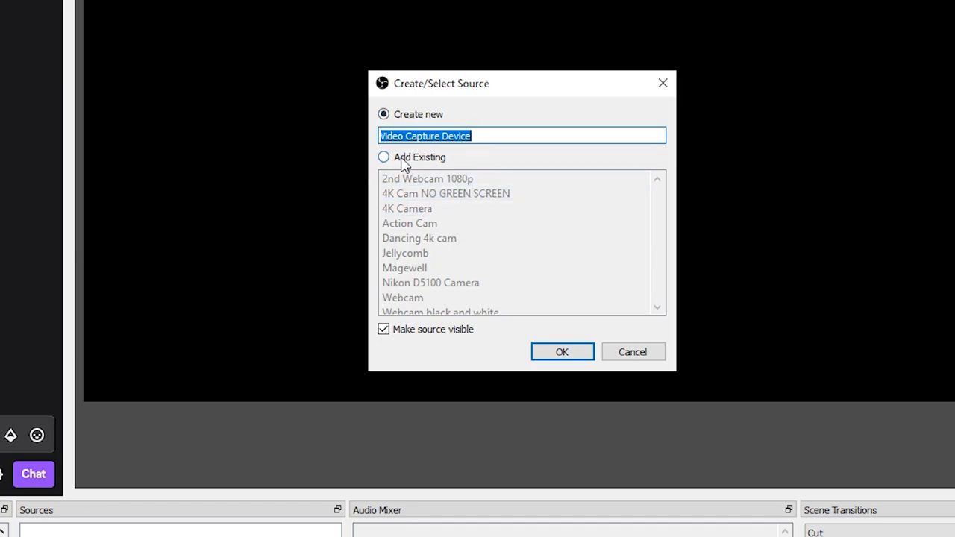
left_click(403, 158)
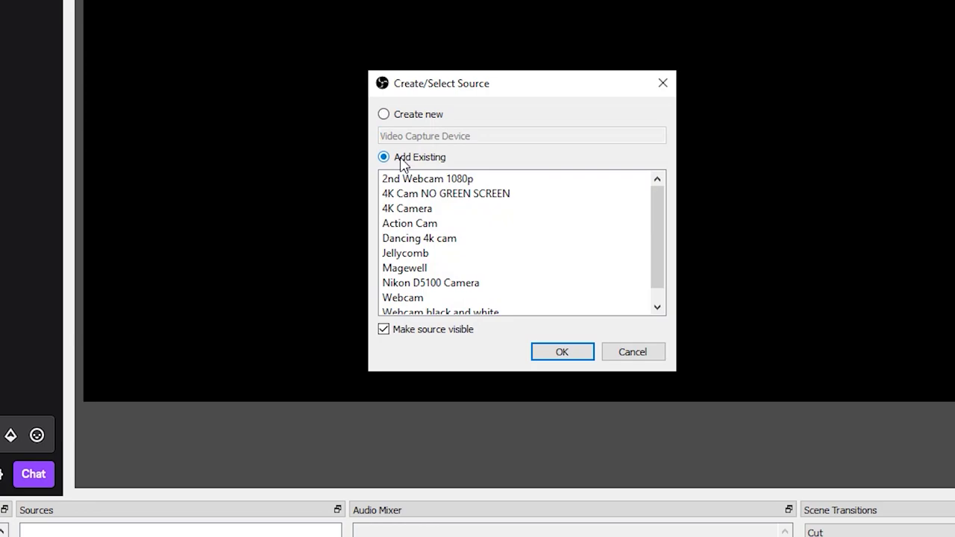
left_click(435, 228)
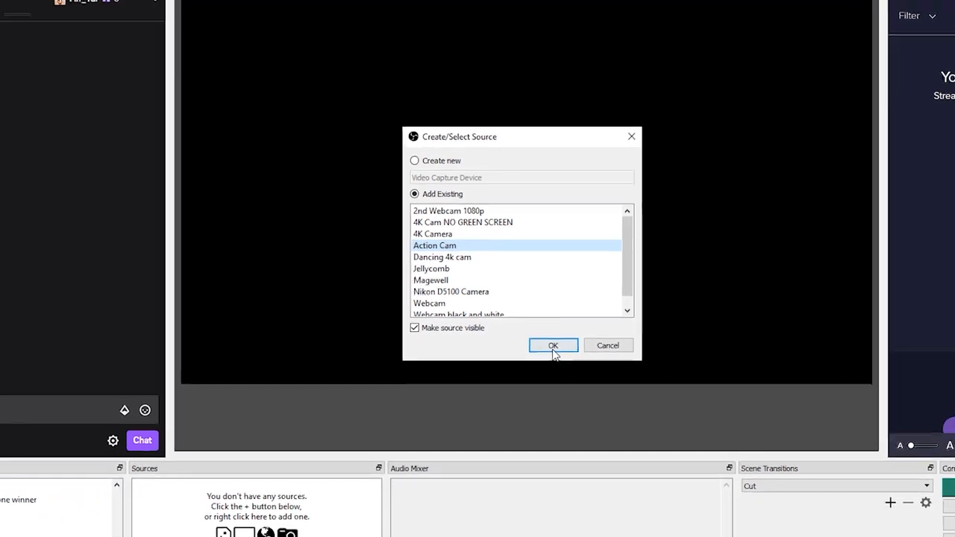
left_click(548, 344)
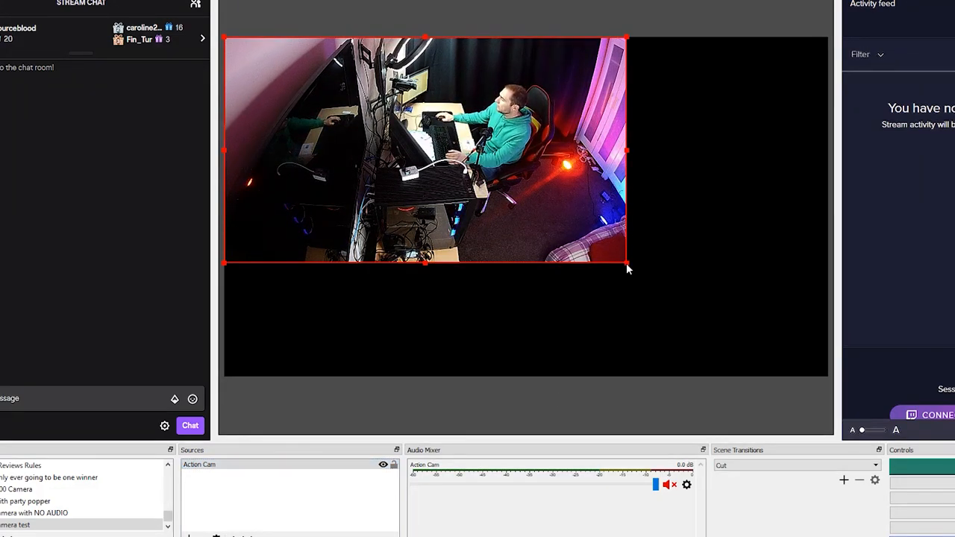
left_click_drag(627, 267, 826, 377)
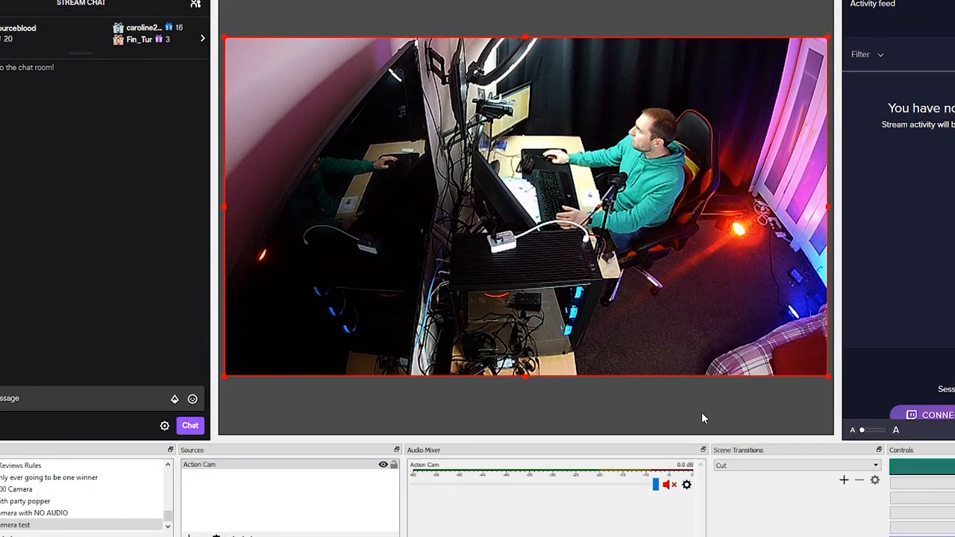
left_click(701, 417)
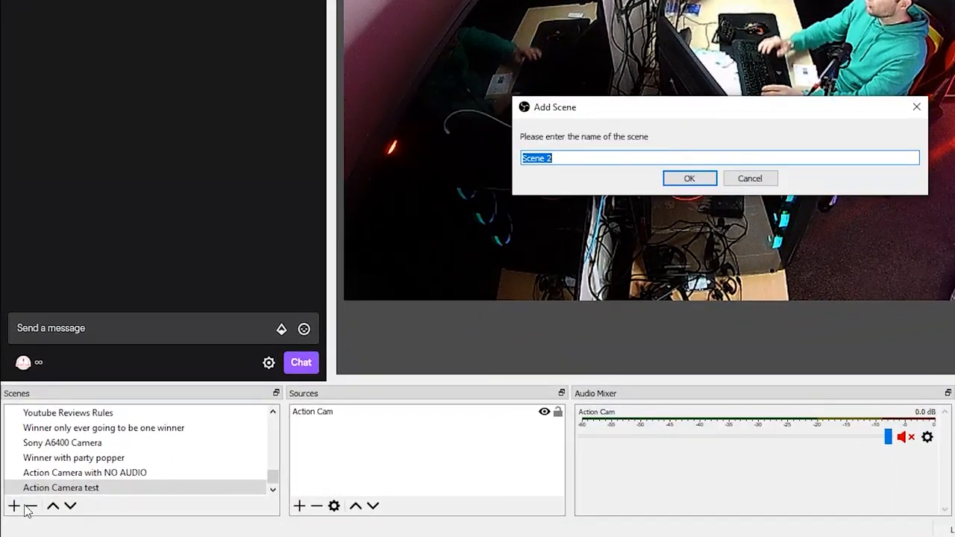
type("Actio")
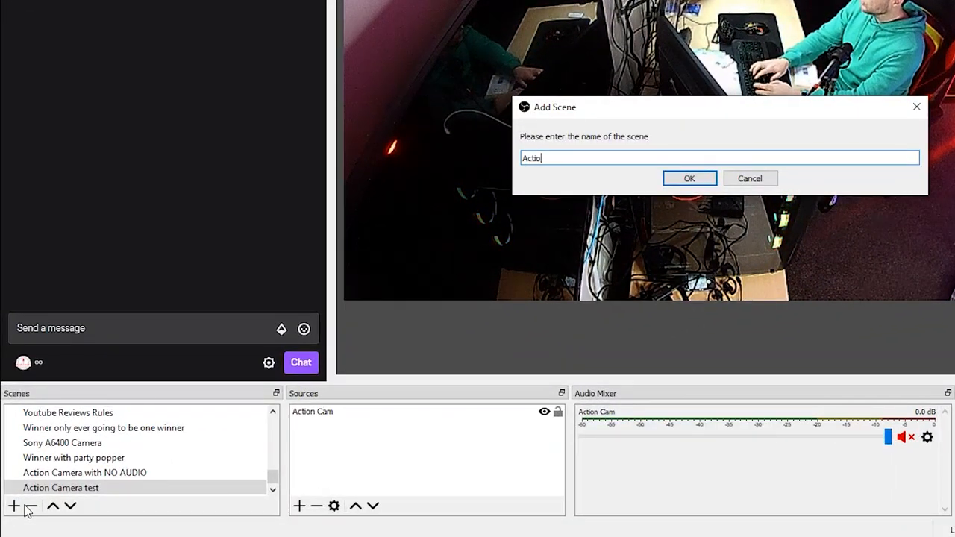
type("n Camera blur effect")
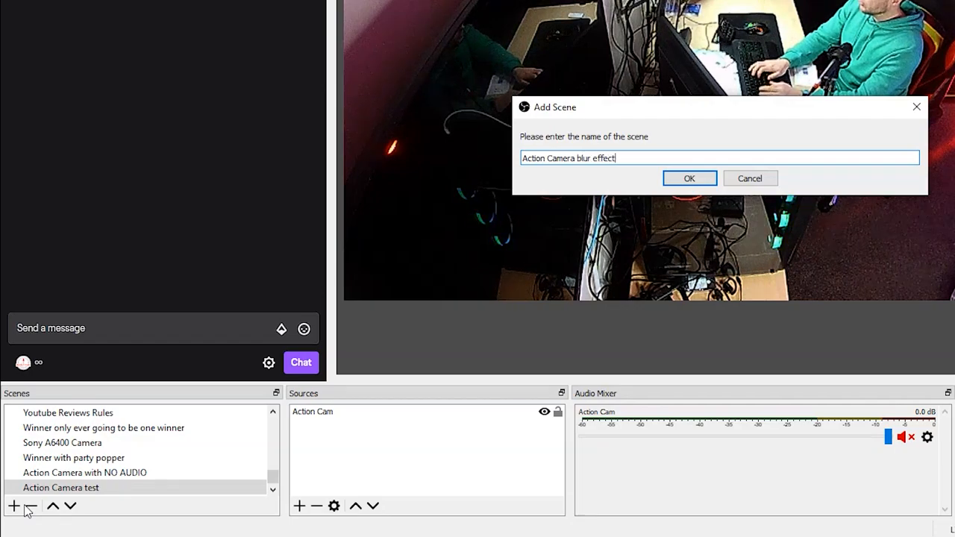
- Confirm the new scene named 'Action Camera blur effect'
left_click(689, 178)
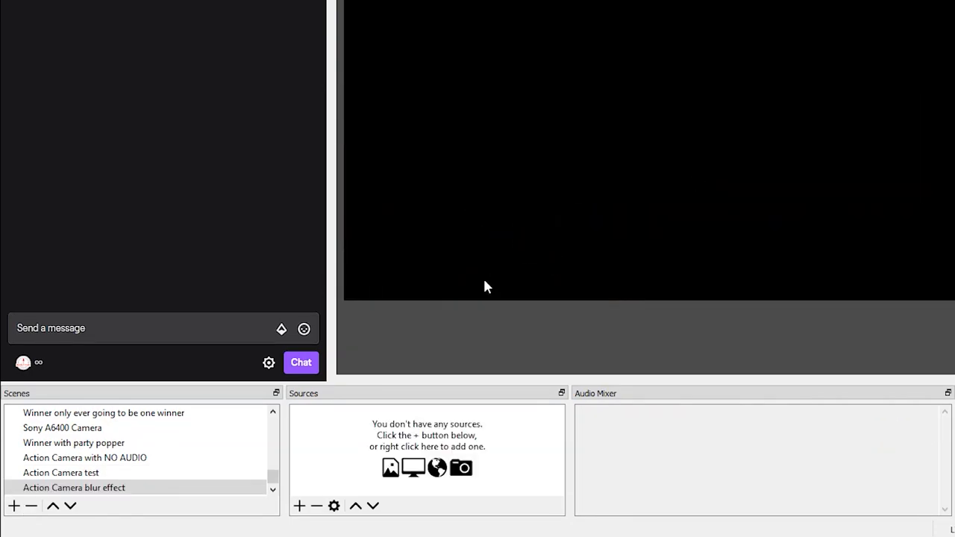
- Add a Source Mirror named 'Action Camera blur' of the Action Cam feed, filling the canvas
left_click(300, 506)
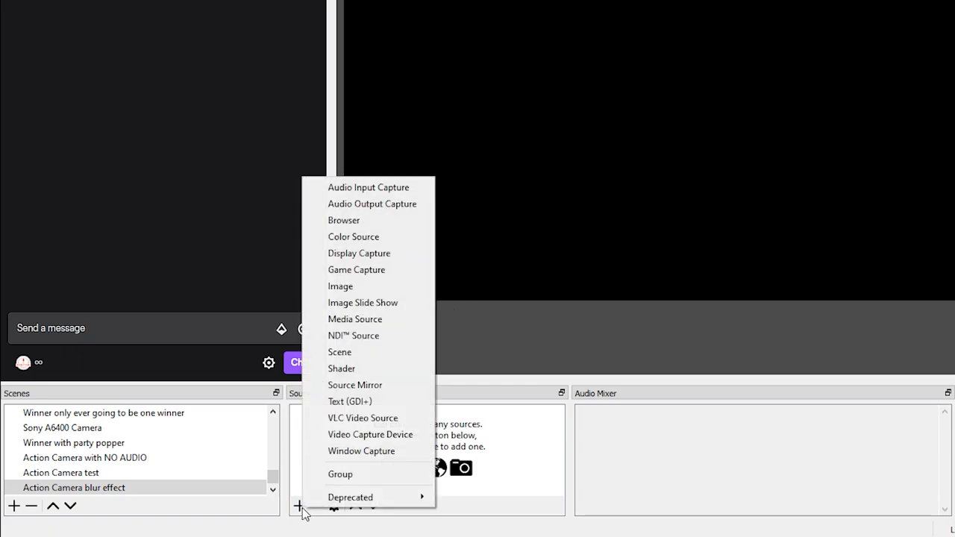
left_click(350, 385)
type("Action Camera blur")
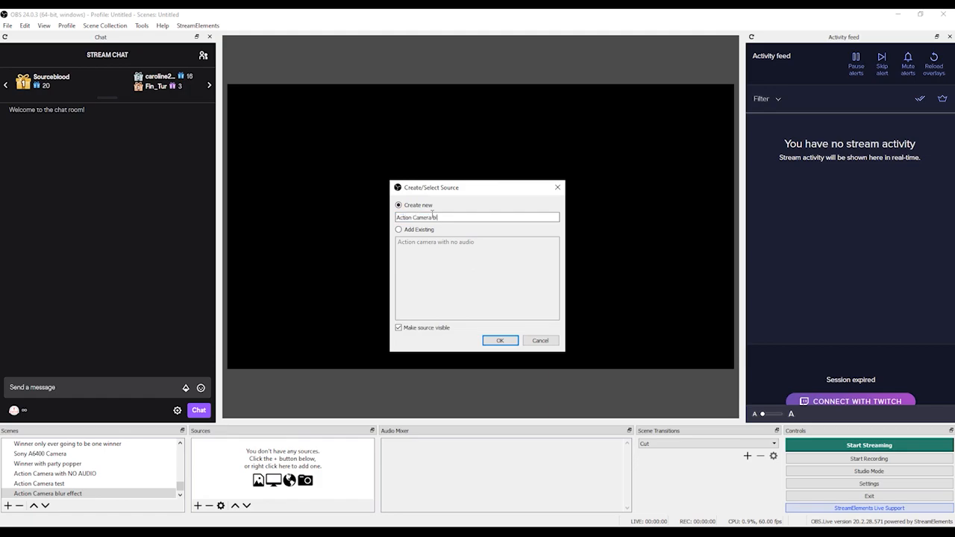
left_click(498, 342)
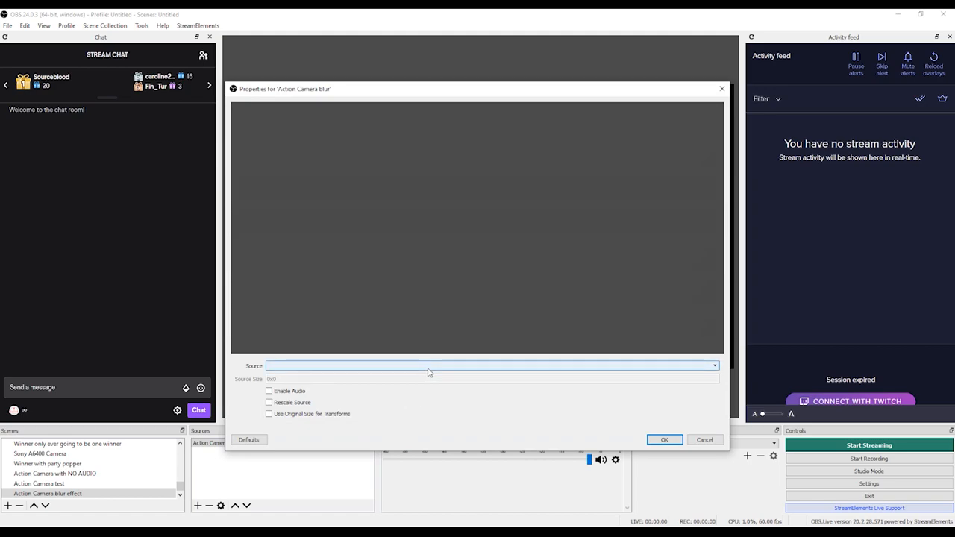
left_click(474, 368)
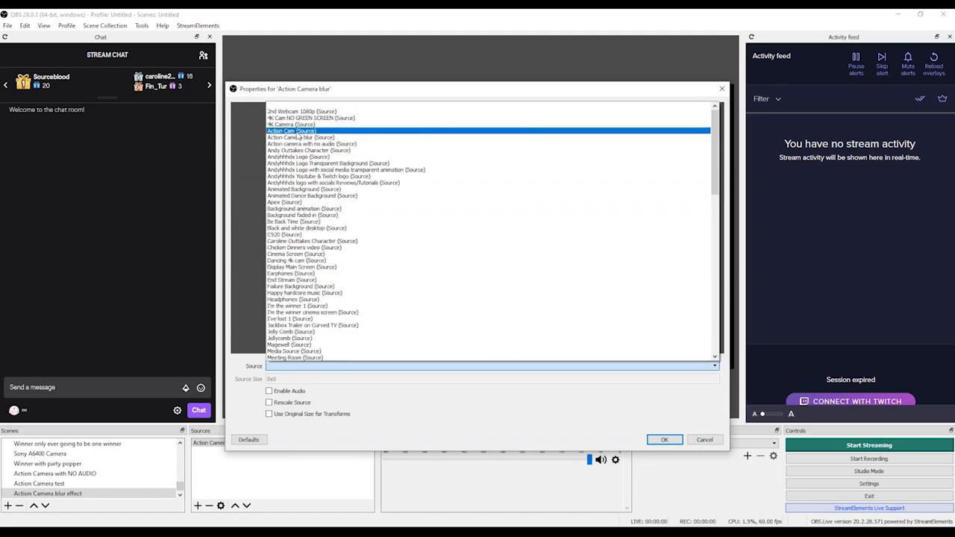
left_click(291, 132)
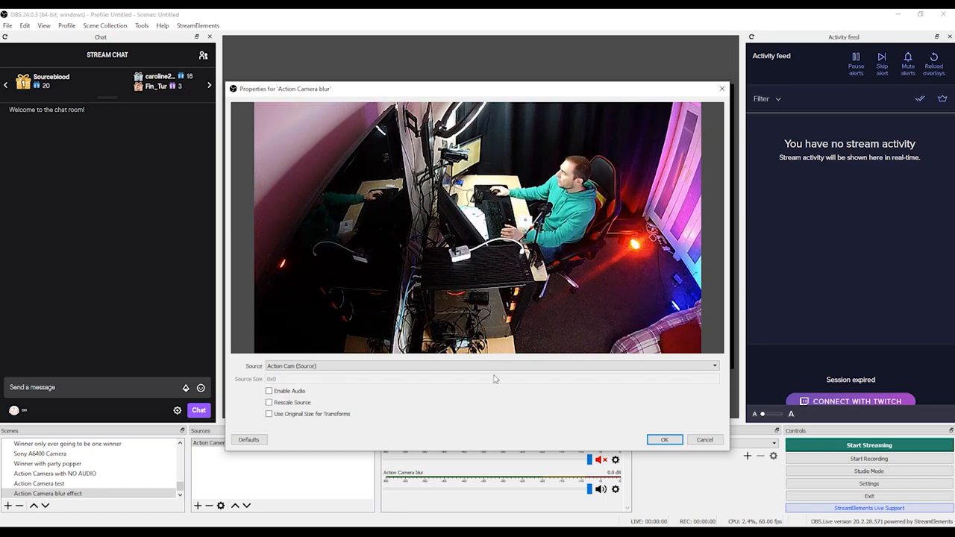
left_click(665, 440)
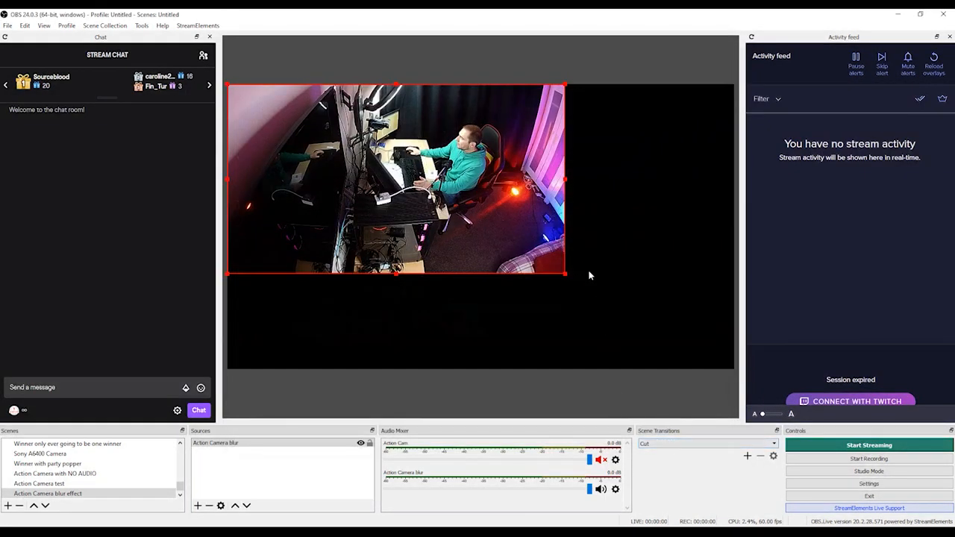
left_click_drag(565, 277, 690, 372)
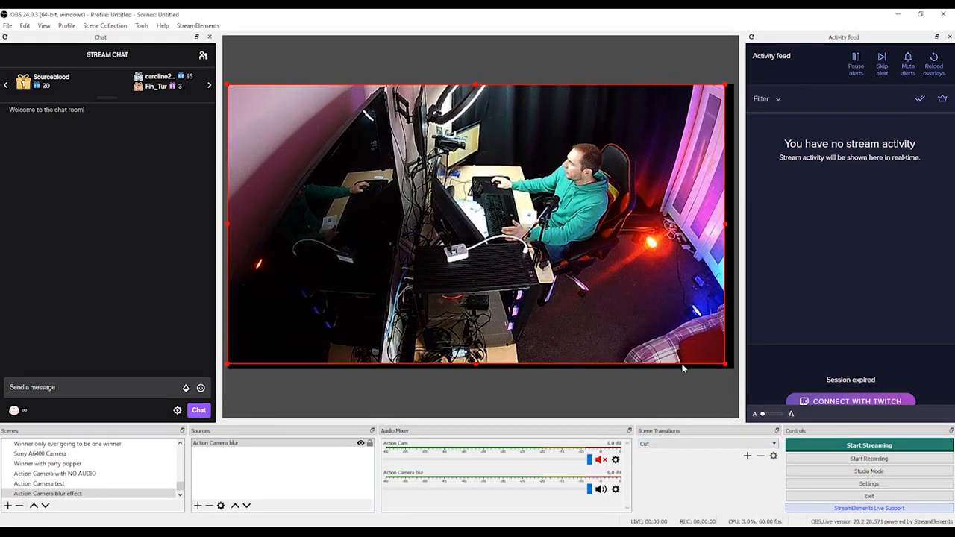
left_click(217, 443)
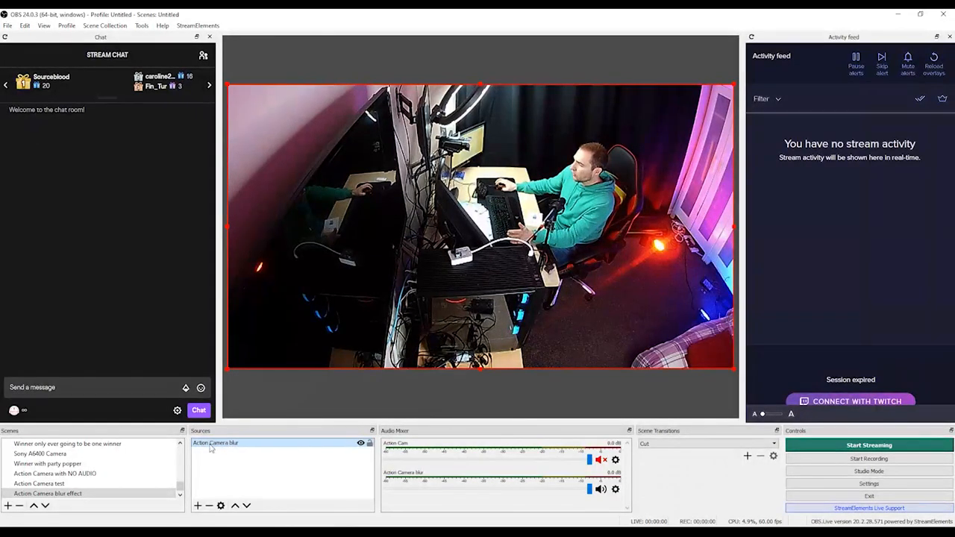
- Add a Blur effect filter named 'Blur' to the Action Camera blur source
right_click(216, 443)
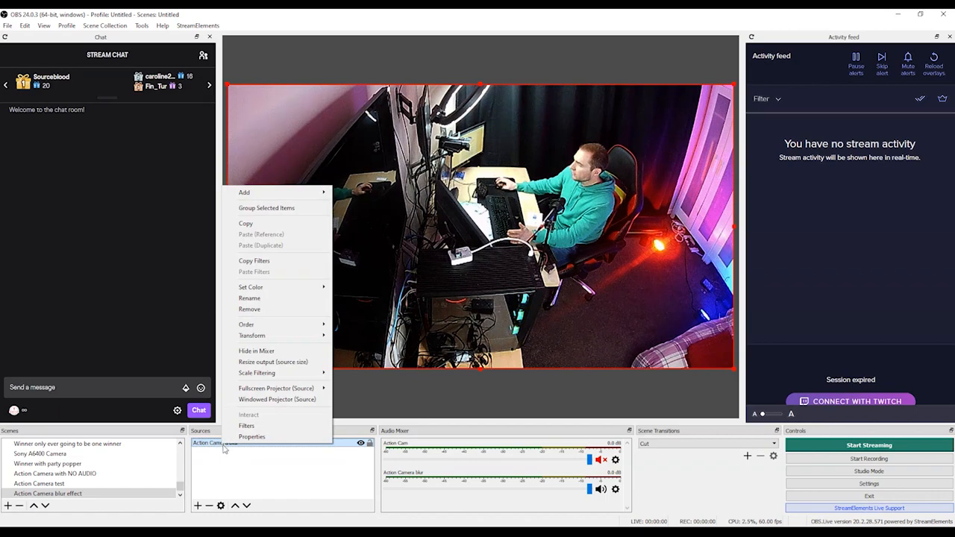
left_click(246, 426)
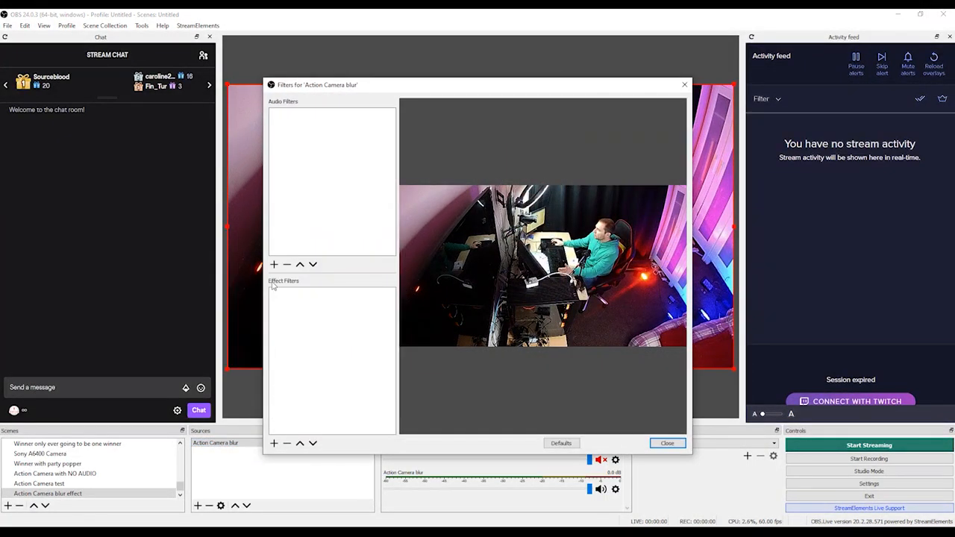
left_click(273, 443)
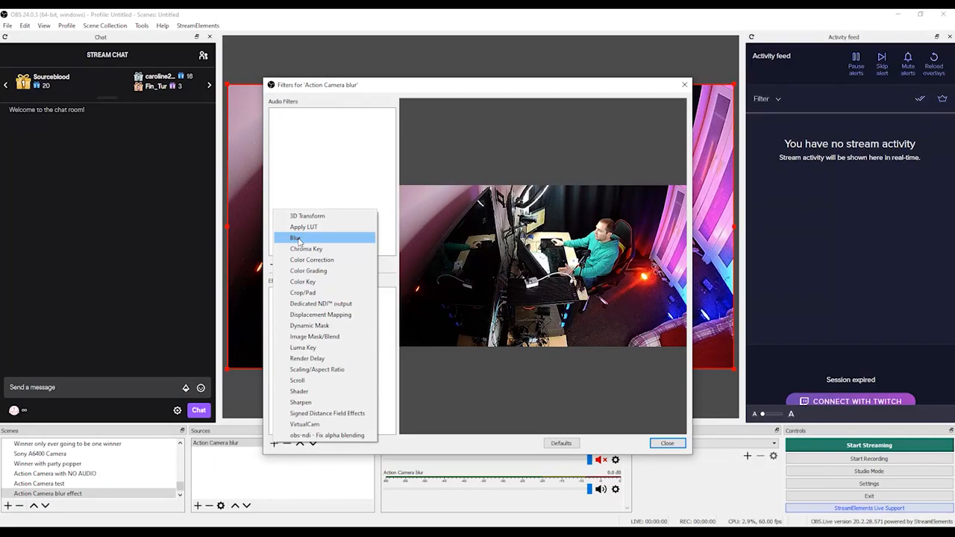
left_click(298, 238)
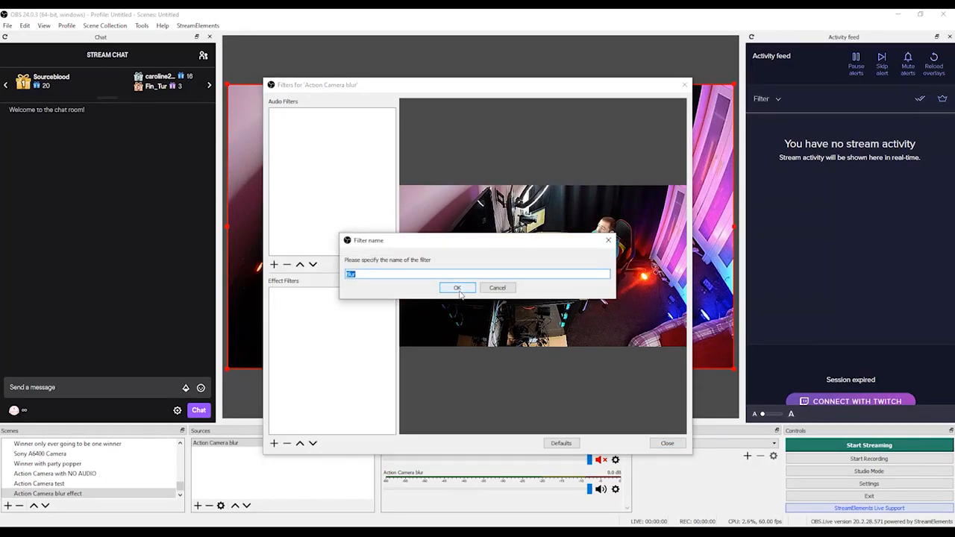
left_click(458, 288)
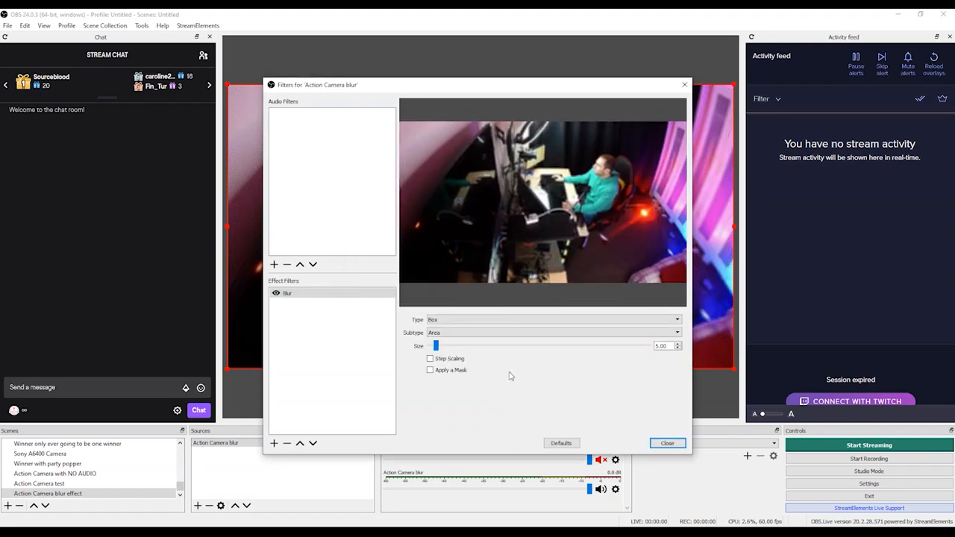
- Set the blur type to Gaussian with an increased size and close the filters
left_click(457, 321)
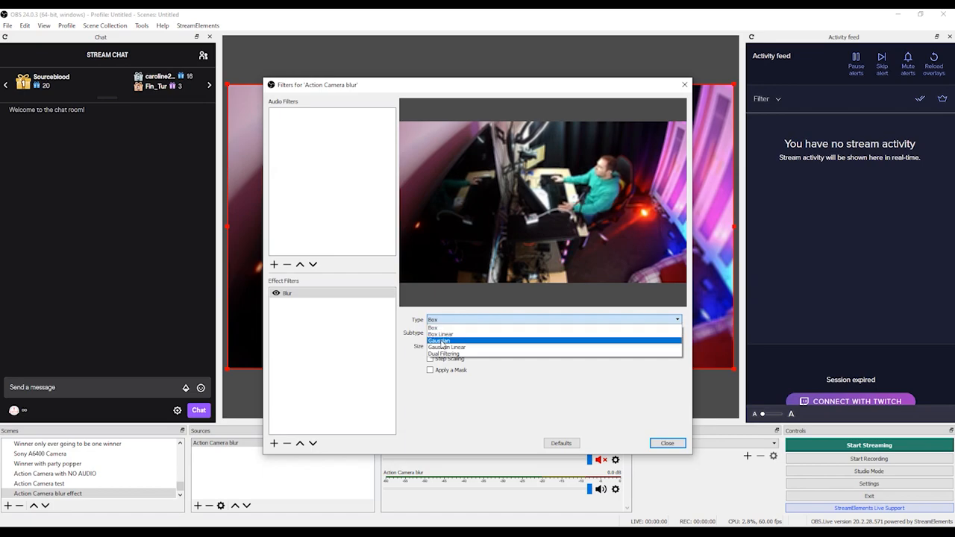
left_click(444, 341)
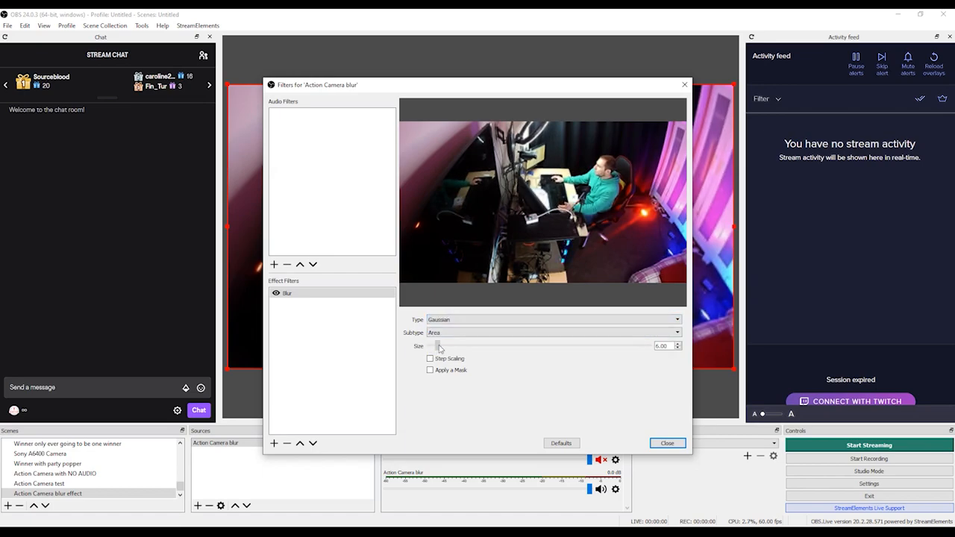
left_click_drag(439, 347, 486, 347)
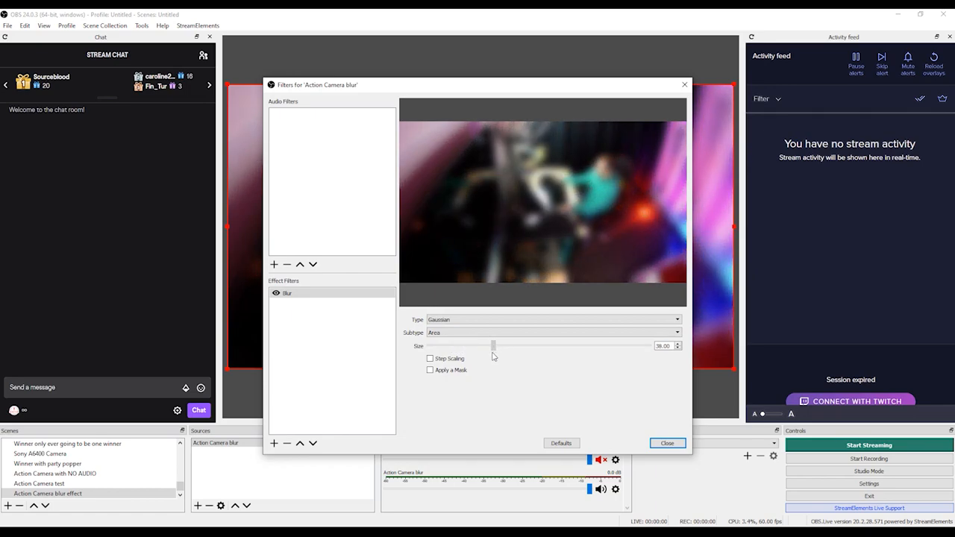
left_click(666, 444)
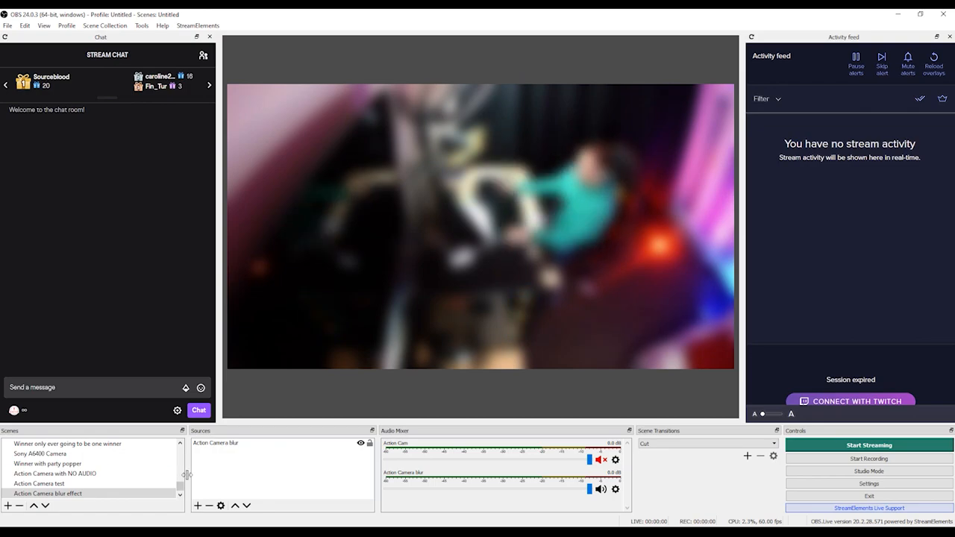
left_click(56, 485)
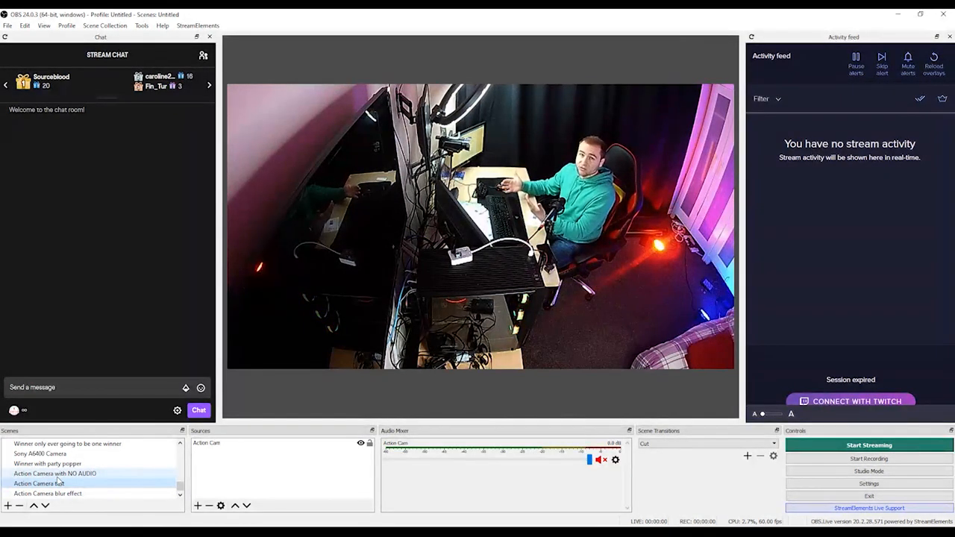
left_click(74, 493)
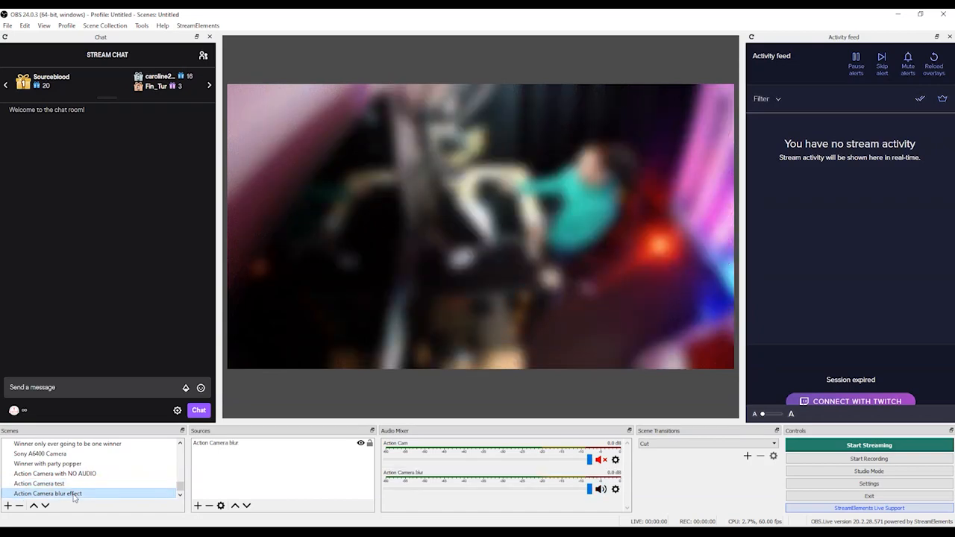
- Add the existing 'Starting Soon Text' image source and move it to the lower-left
left_click(197, 506)
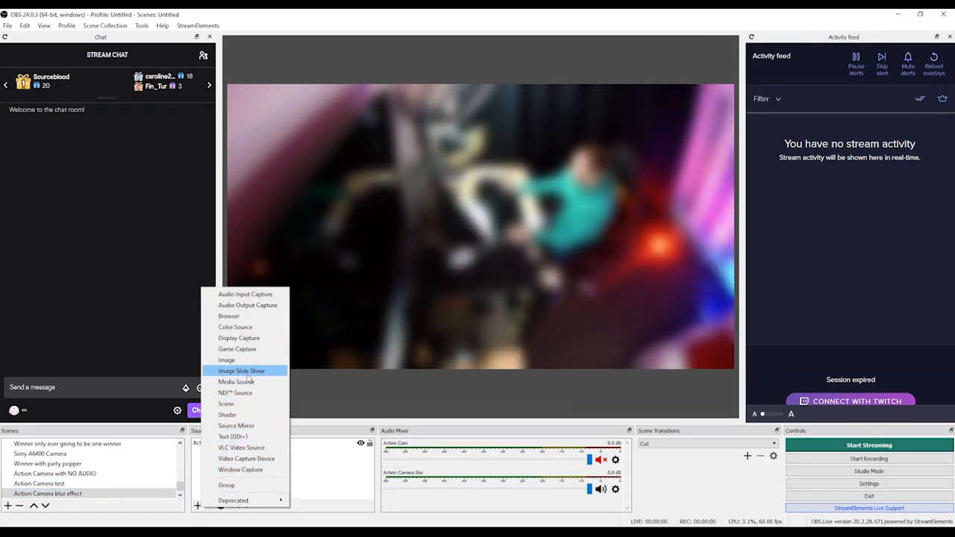
left_click(231, 360)
left_click(399, 229)
scroll(447, 283, "down", 3)
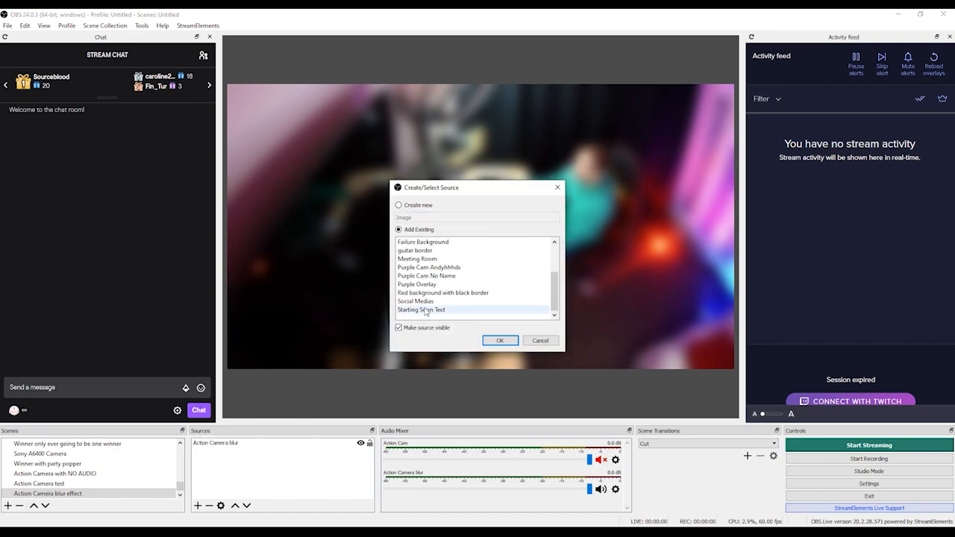
left_click(420, 310)
left_click(500, 341)
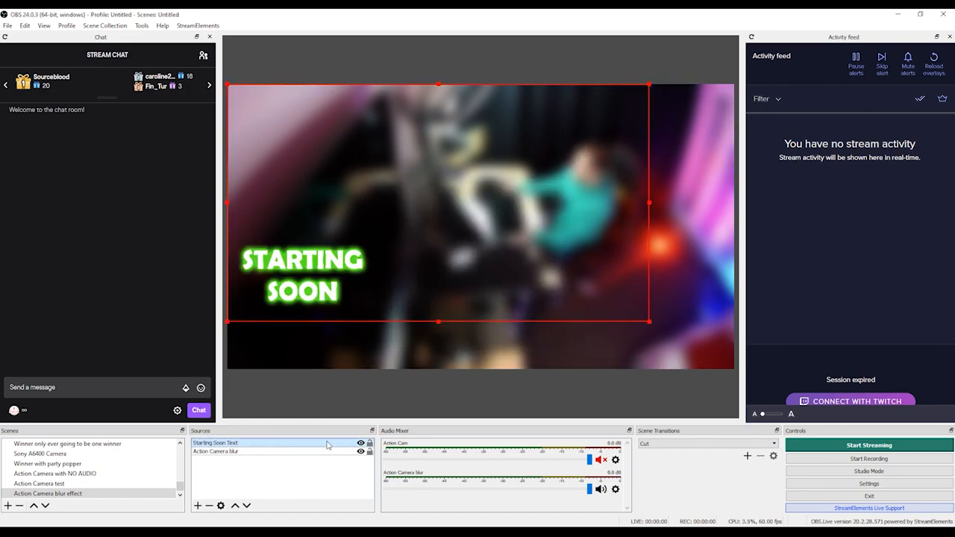
left_click_drag(383, 254, 386, 309)
left_click(394, 407)
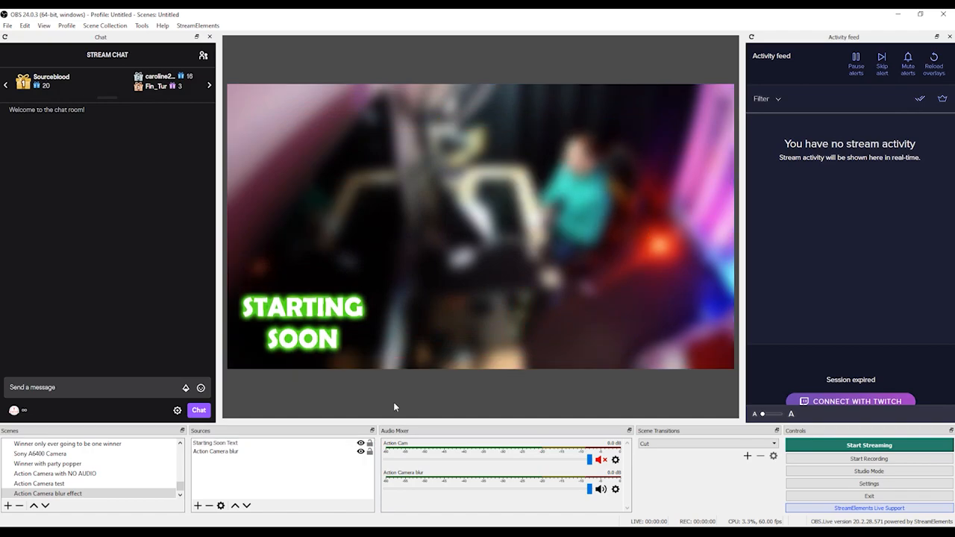